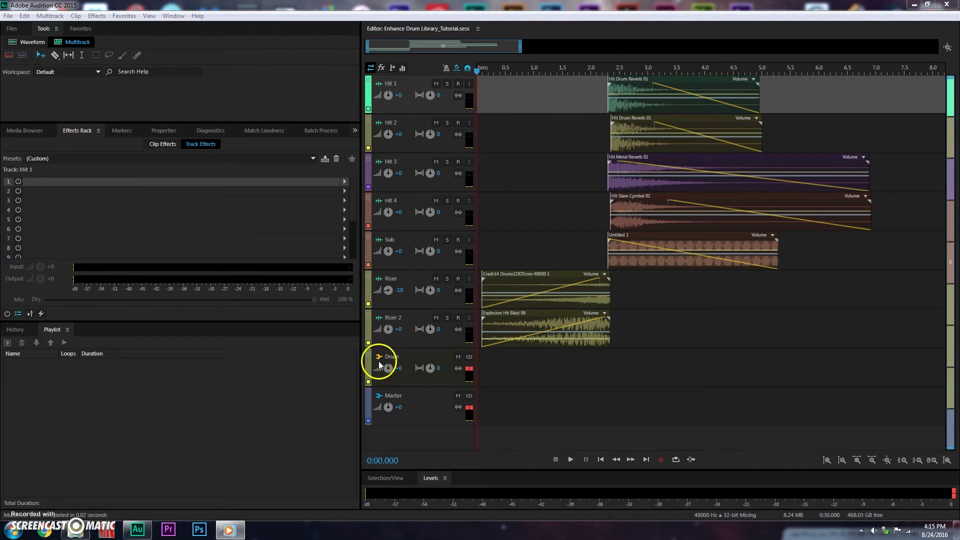
Select the Drum bus and play the full mix from the start of the session.
left_click(419, 357)
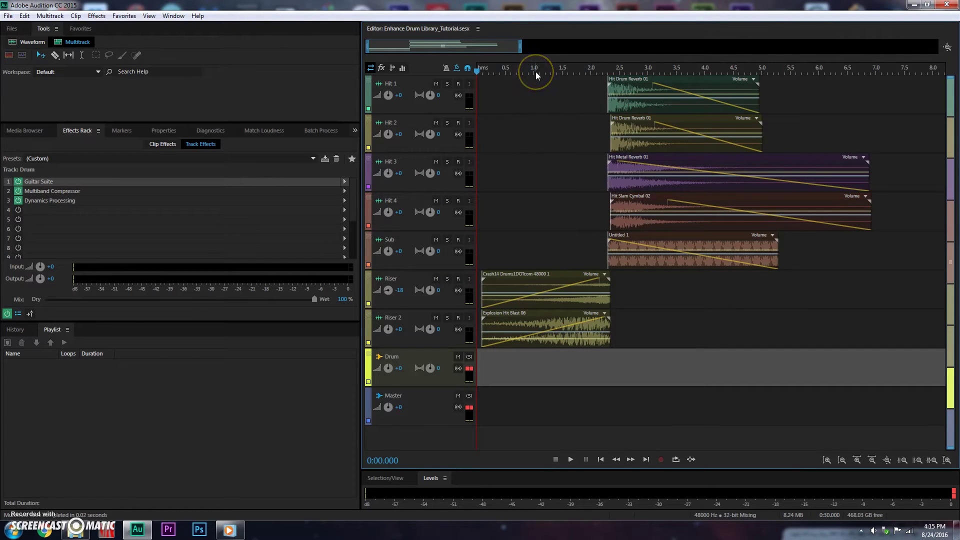
key("space")
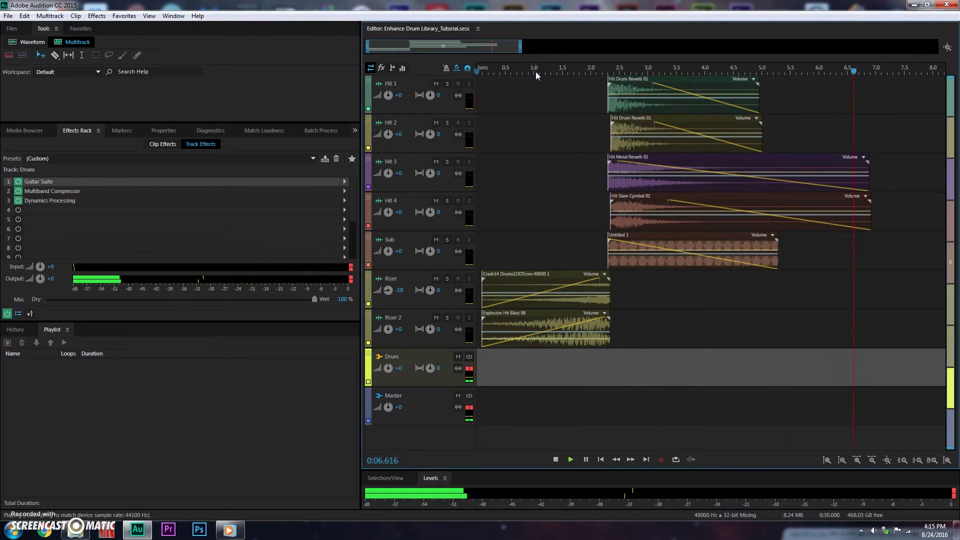
key("space")
Switch off the Guitar Suite, Multiband Compressor and Dynamics Processing effects on the Drum bus.
left_click(20, 184)
left_click(18, 181)
left_click(18, 191)
left_click(18, 201)
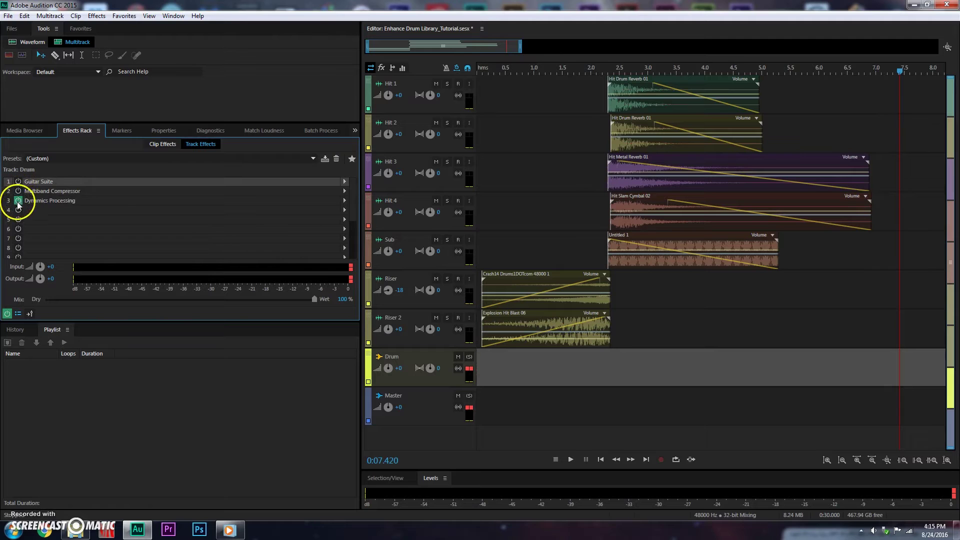
Solo the Hit 1 track, play it from the start of its clip, and unsolo it.
left_click(448, 84)
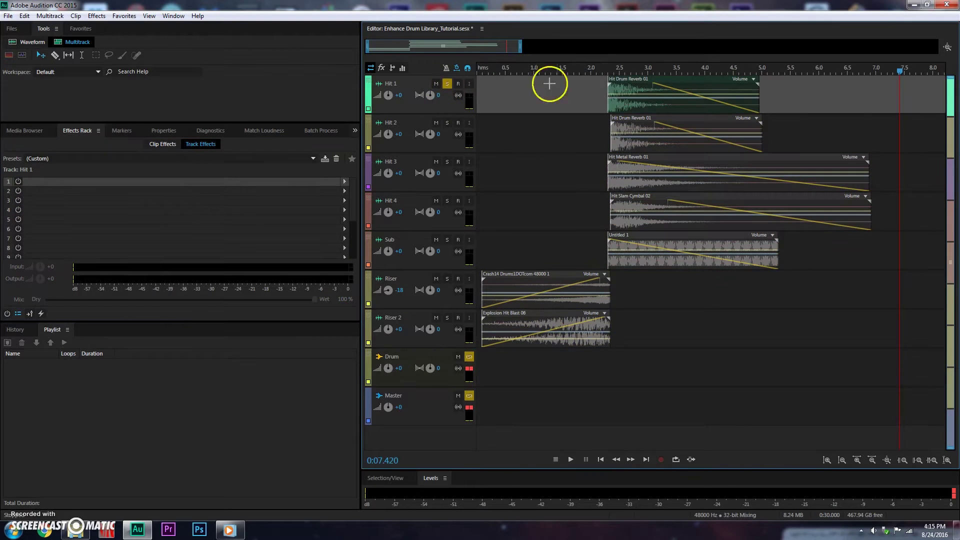
left_click(608, 71)
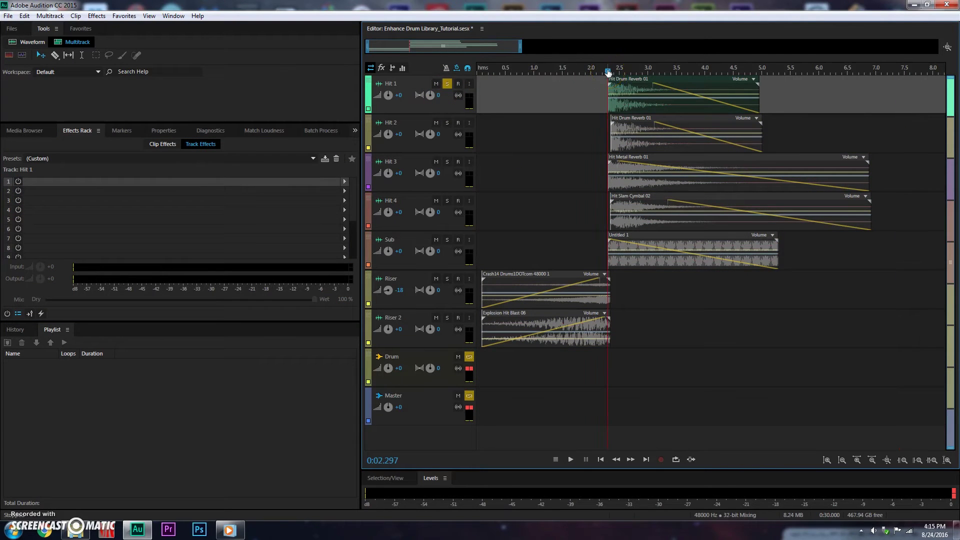
key("space")
left_click(493, 86)
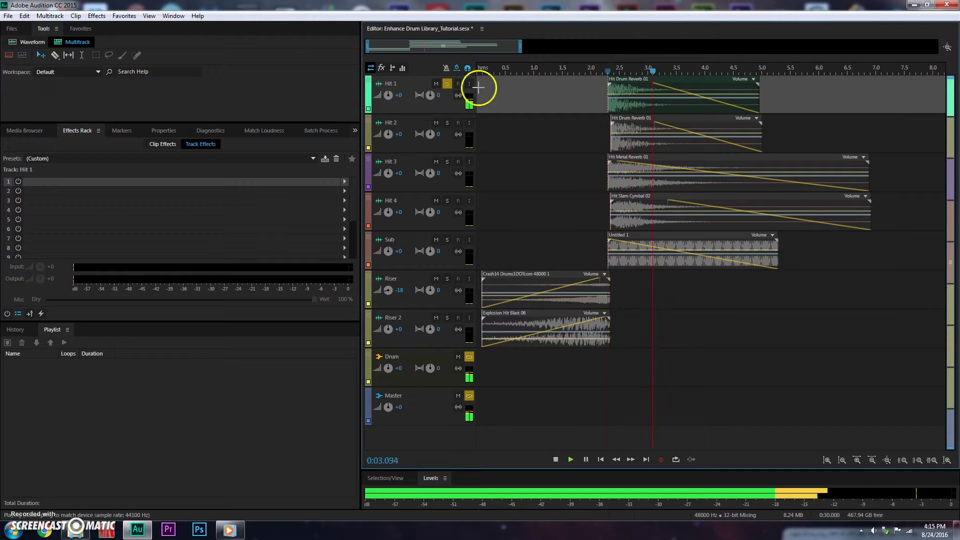
left_click(447, 83)
Solo the Hit 2 track, listen to it from just before its clip, and turn the solo off.
left_click(447, 122, "ctrl")
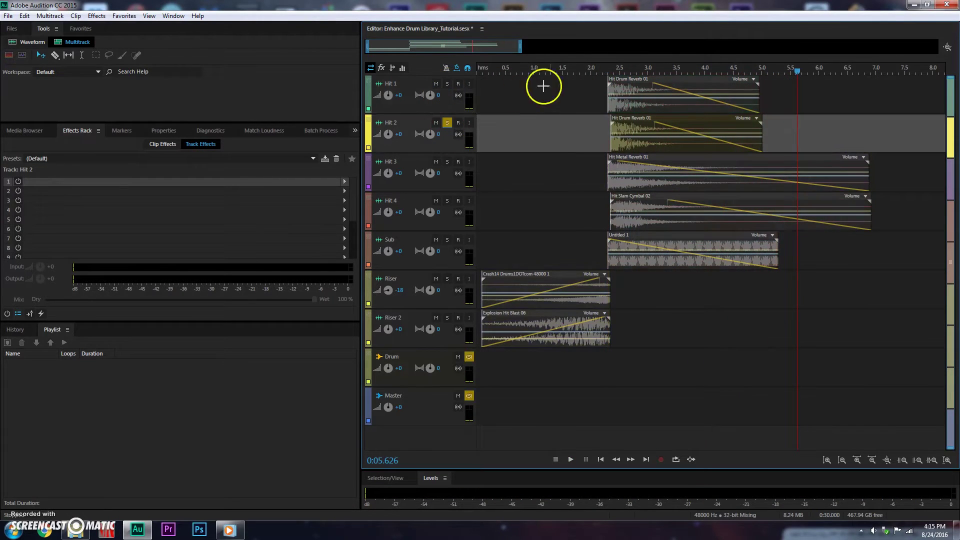
left_click(605, 69)
key("space")
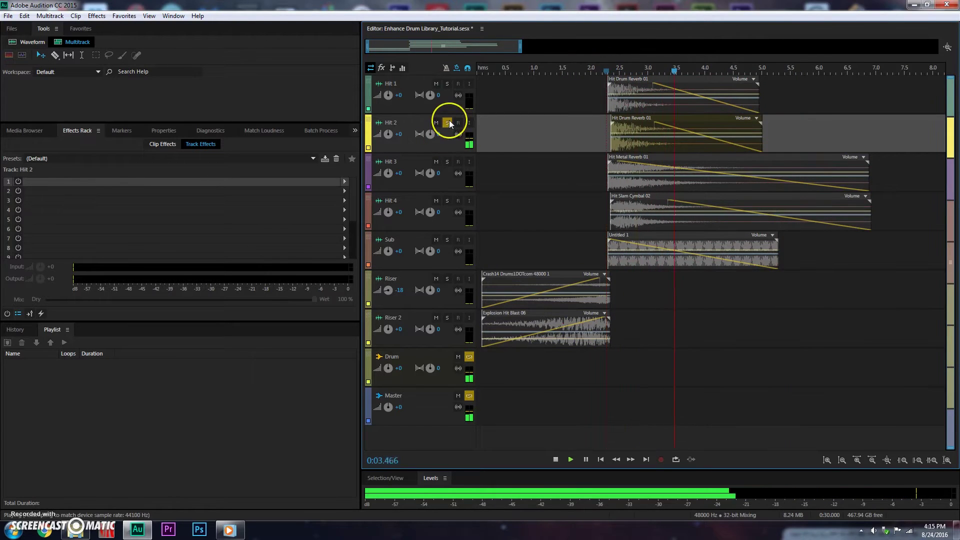
left_click(447, 124)
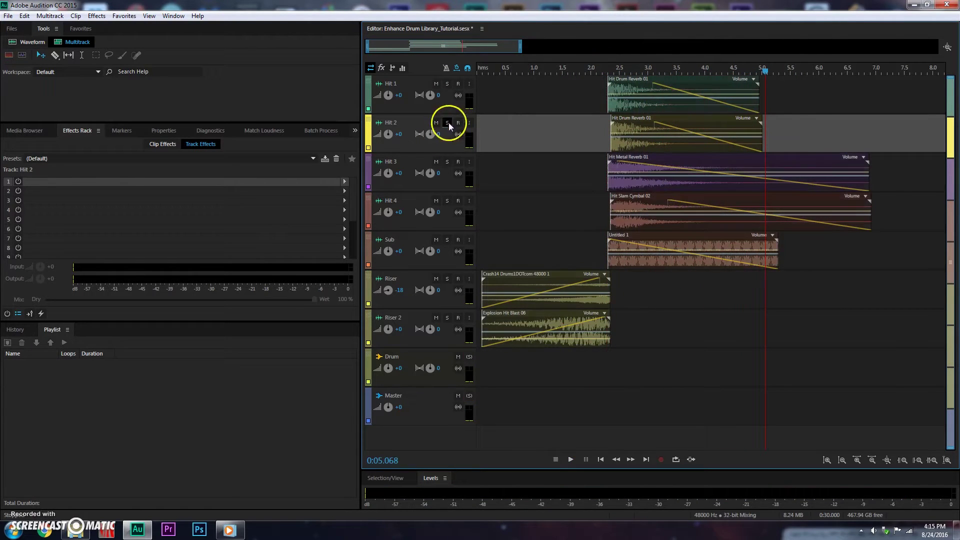
Audition the Hit 3 track in solo from the start of its metal reverb clip, and unsolo it.
left_click(447, 161)
left_click(607, 71)
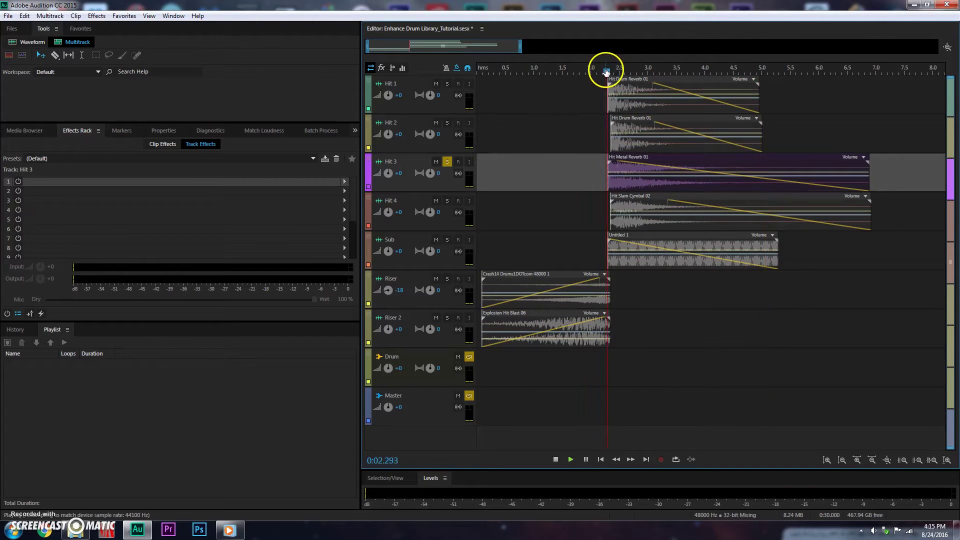
key("space")
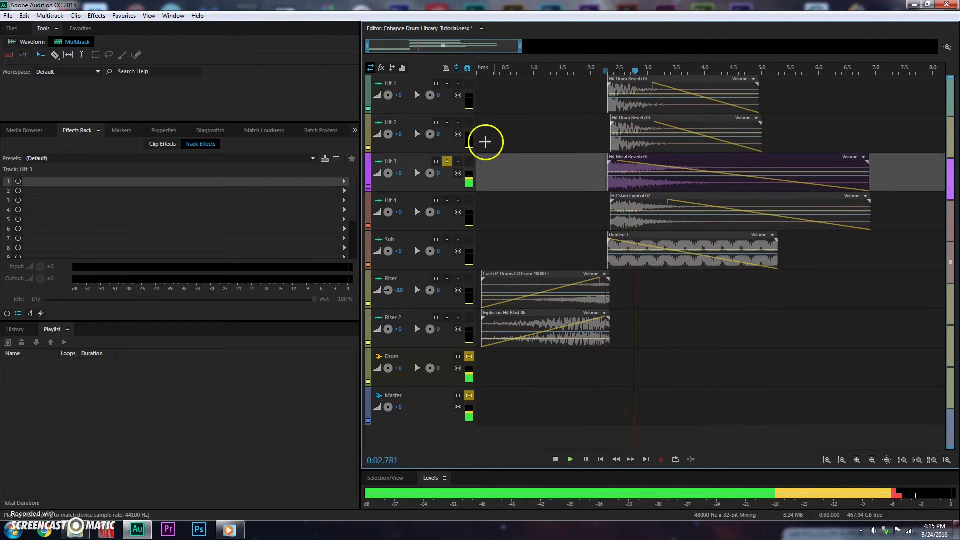
left_click(448, 162)
key("space")
Audition the Hit 4 cymbal track in solo from the start of the hits, and unsolo it.
left_click(609, 71)
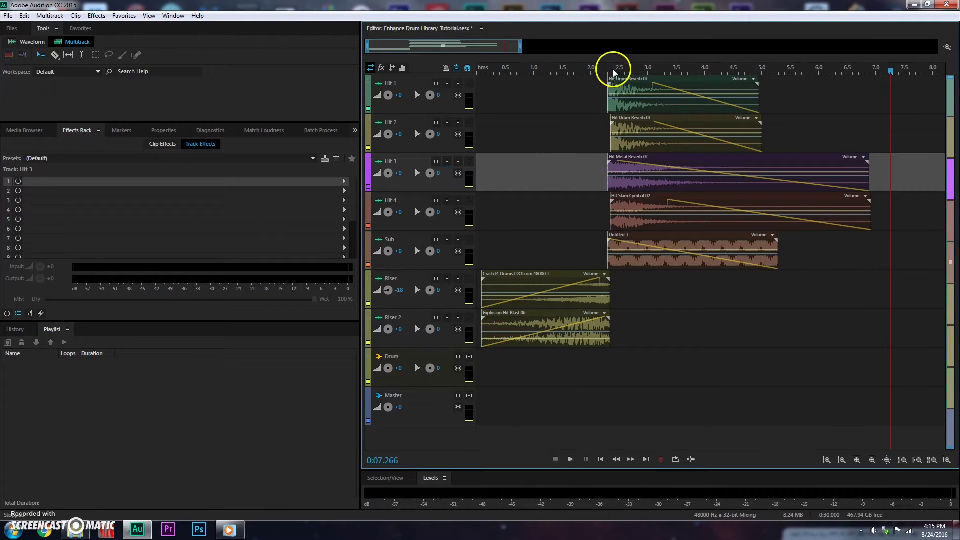
left_click(447, 200)
key("space")
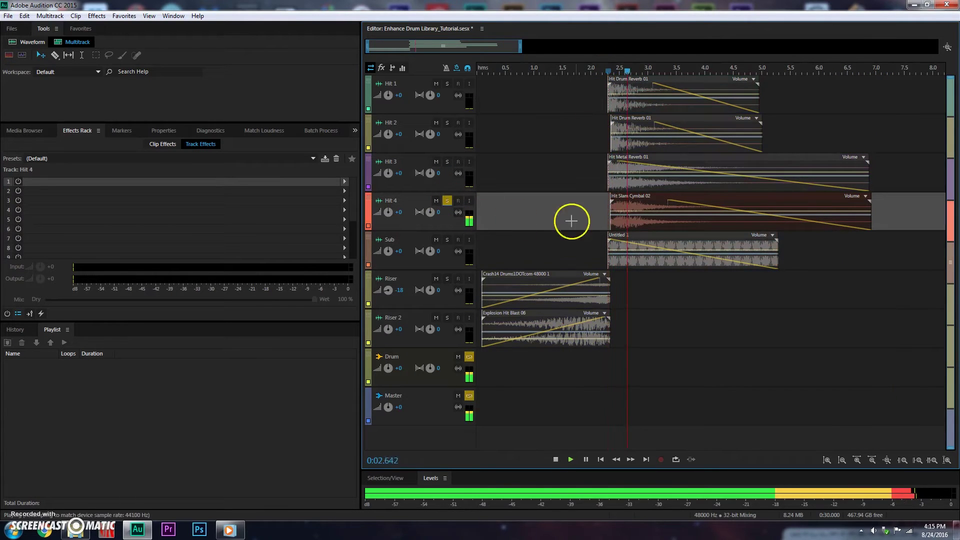
key("space")
left_click(447, 201)
Solo the Sub track and play it from the start of its clip.
left_click(447, 240)
left_click(605, 70)
key("space")
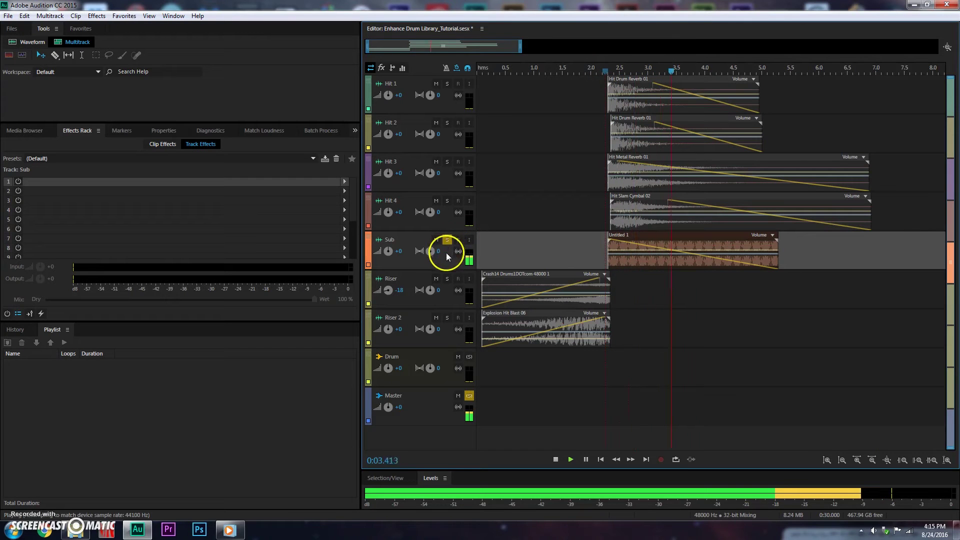
Switch the solo from Sub to the Riser track, play it from its beginning, and unsolo it.
left_click(447, 279)
left_click(447, 240)
left_click(481, 73)
key("space")
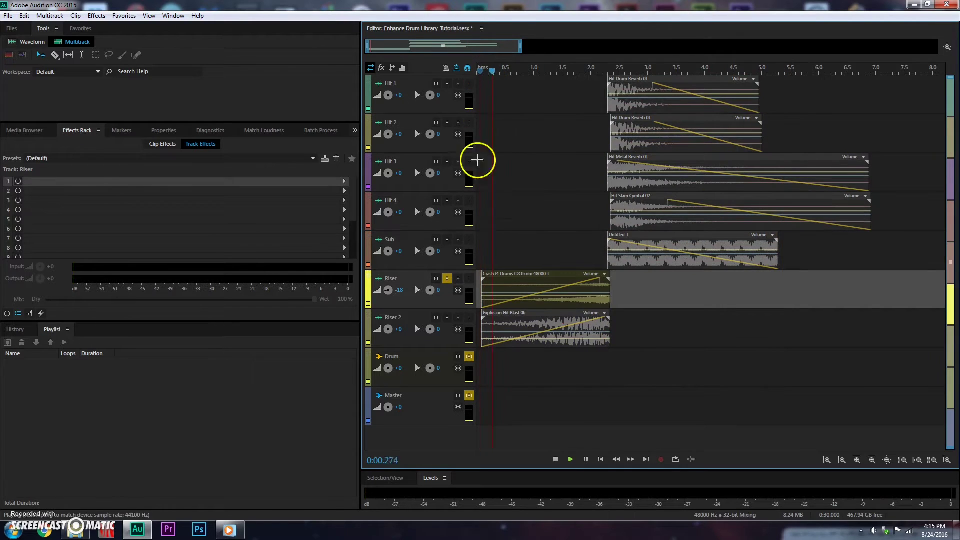
key("space")
left_click(448, 279)
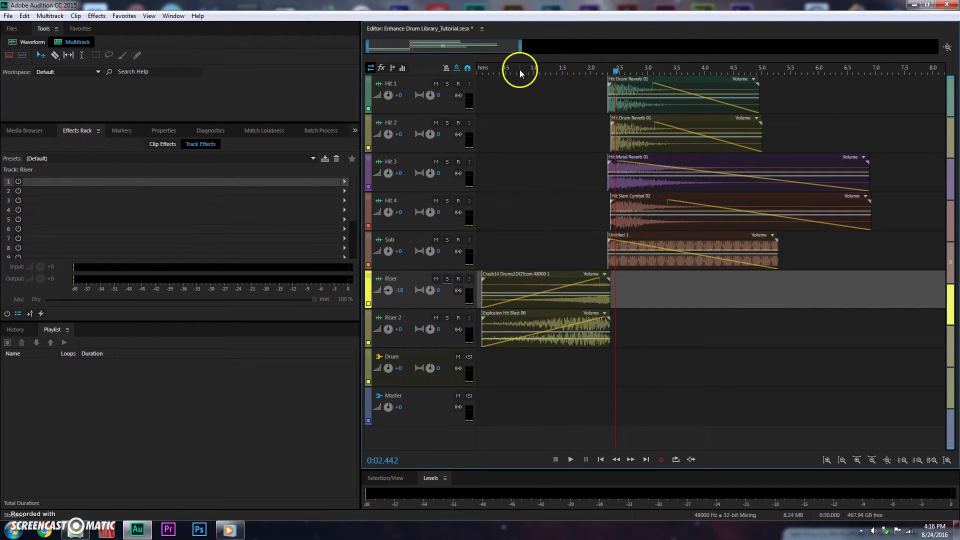
Solo the Riser 2 track, play its clip from the session start, and unsolo it.
left_click(448, 318)
key("space")
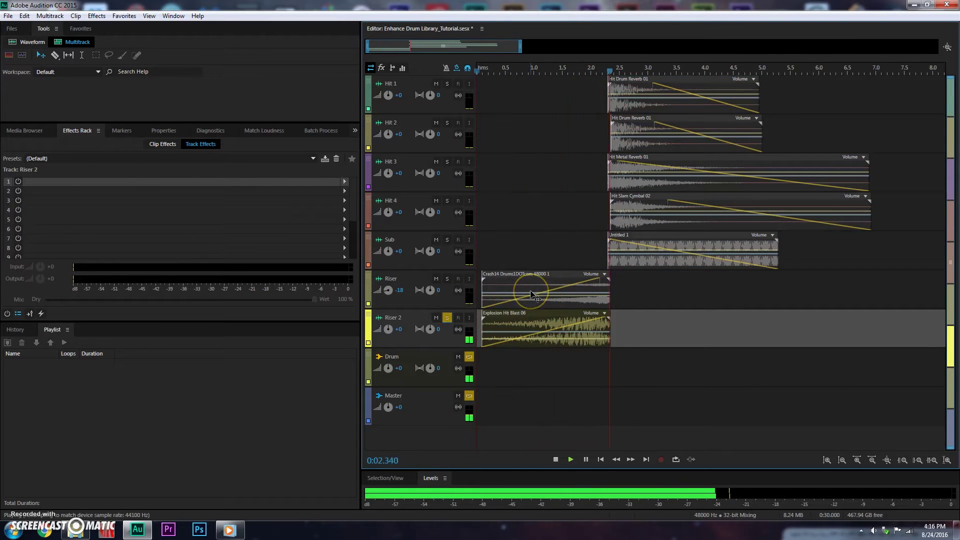
key("space")
left_click(447, 318)
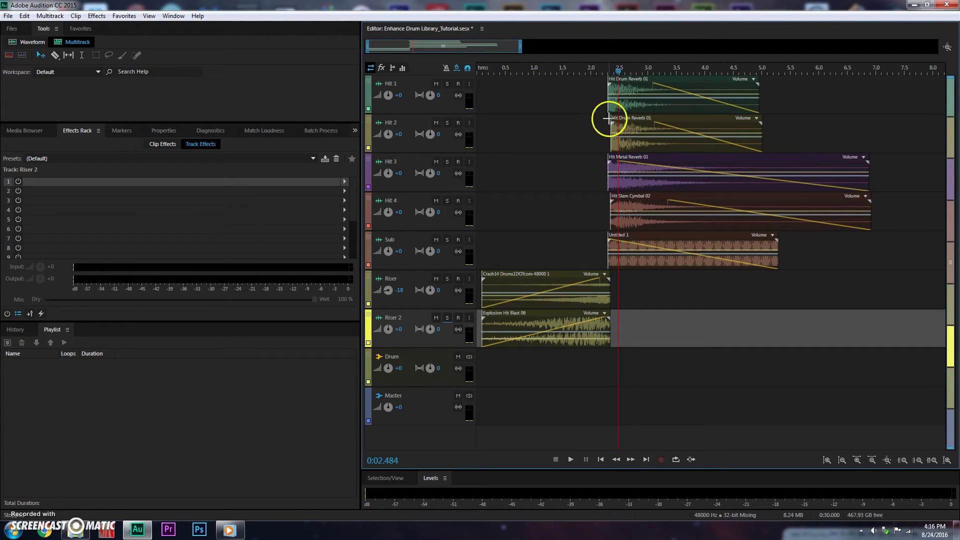
Examine how the starts of the hit clips line up with the riser ends, and return the playhead to the session start.
scroll(613, 65, "up", 5)
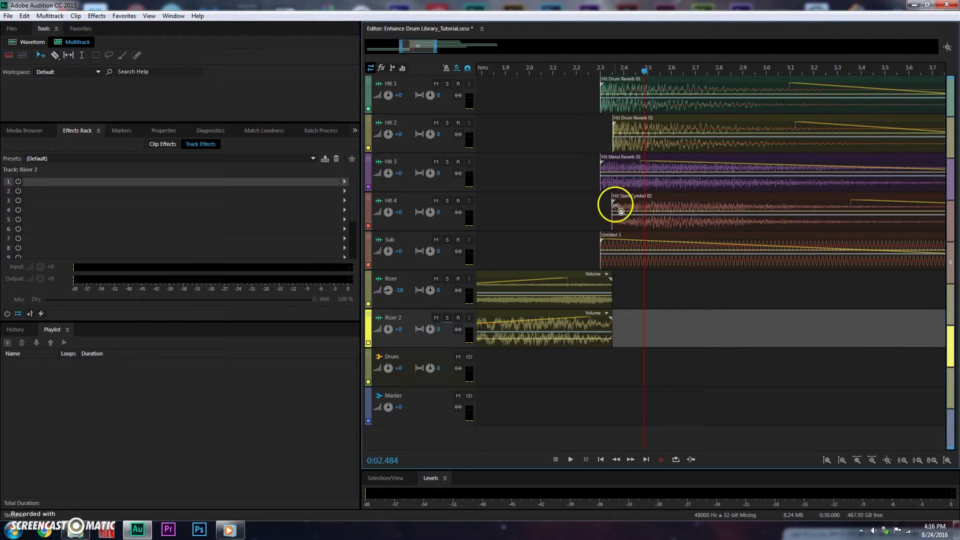
scroll(595, 70, "down", 3)
scroll(595, 72, "down", 1)
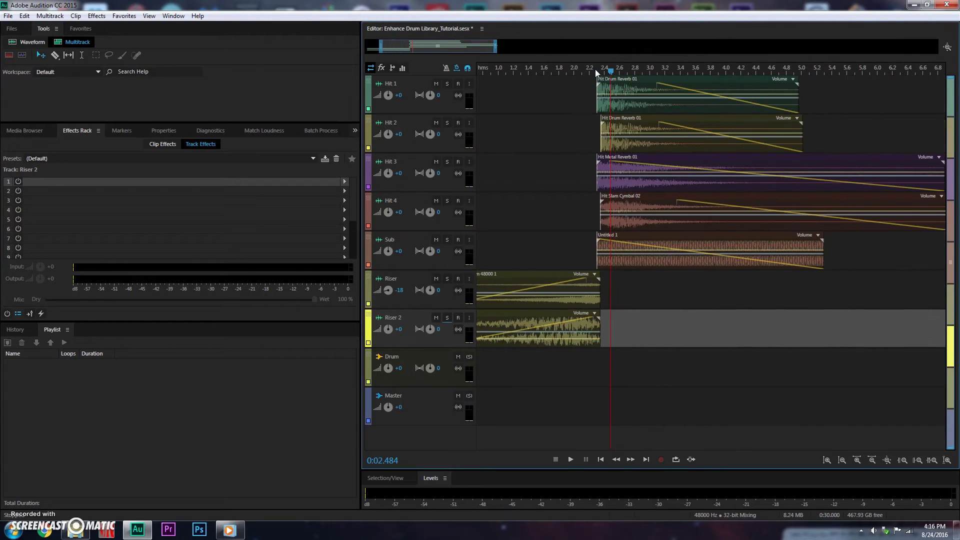
left_click_drag(571, 68, 412, 239)
With the Sub track selected, open Generate Tones for a new 48000 Hz stereo 32-bit file, review its settings, and close it without generating.
left_click(412, 239)
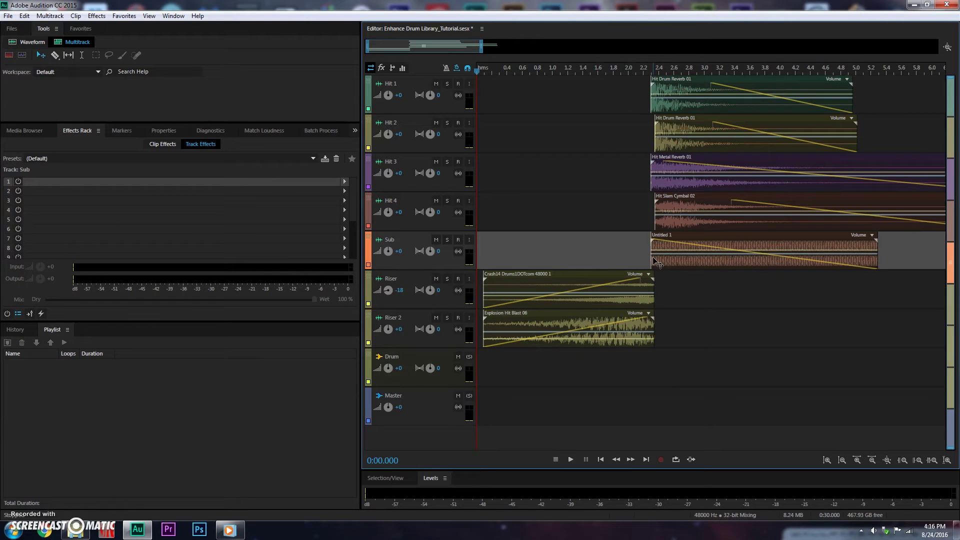
left_click(98, 16)
mouse_move(123, 101)
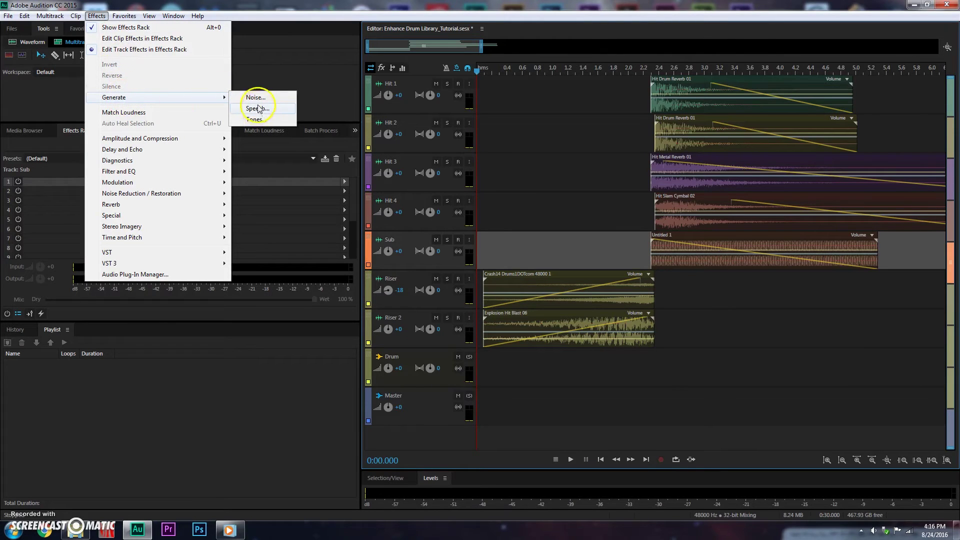
left_click(262, 121)
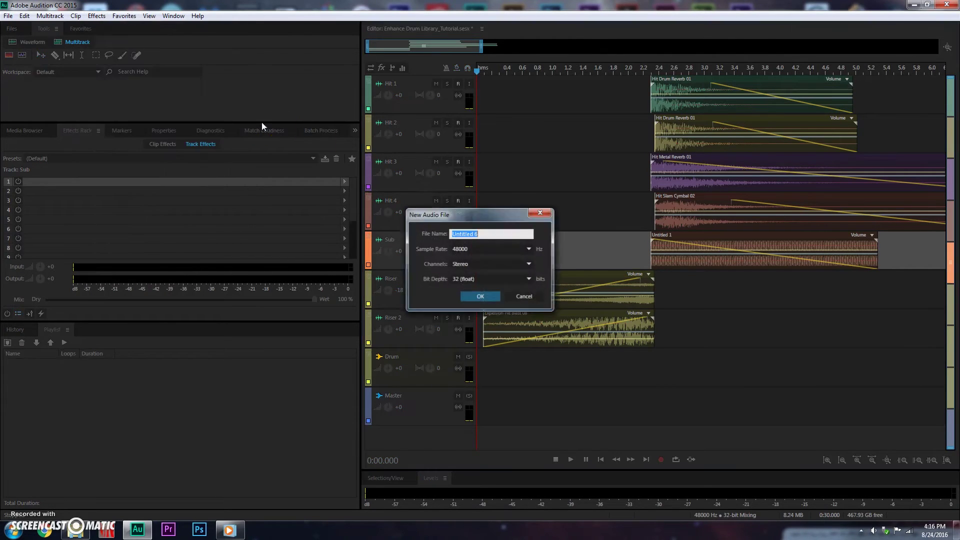
left_click(490, 296)
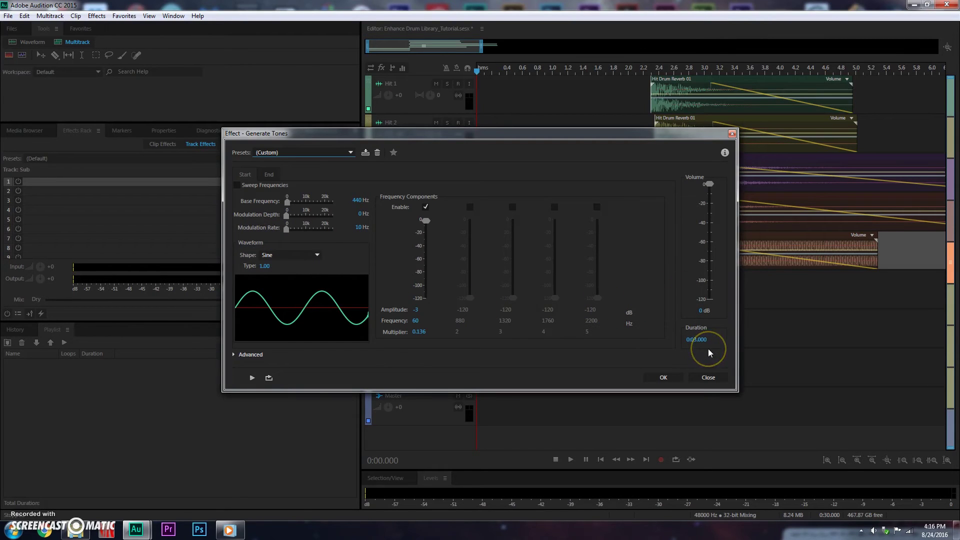
left_click(709, 377)
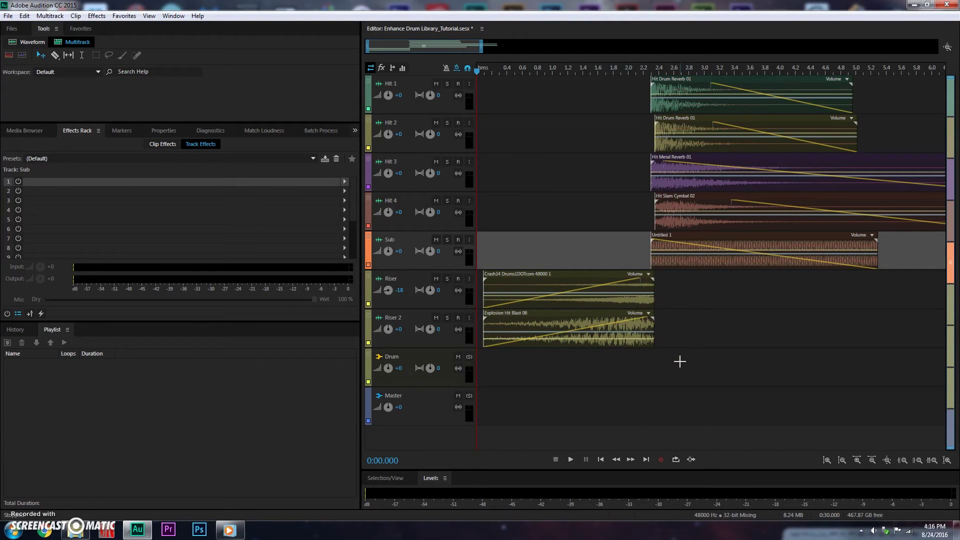
Select the Drum bus and switch on its Guitar Suite effect.
left_click(420, 354)
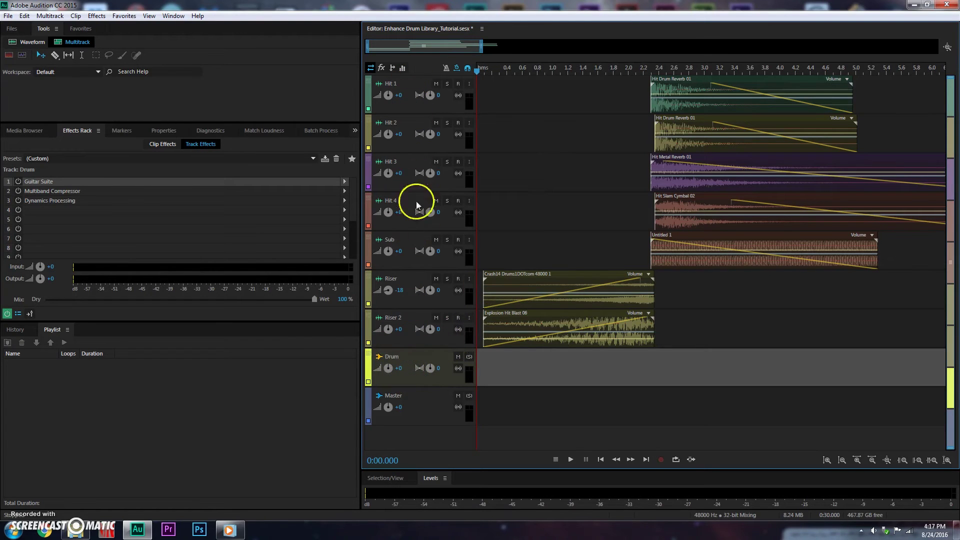
left_click(547, 199)
left_click(18, 182)
Find Guitar Suite among the Special effects, and open the Drum bus's Guitar Suite settings beside the effects rack.
left_click(115, 21)
left_click(102, 17)
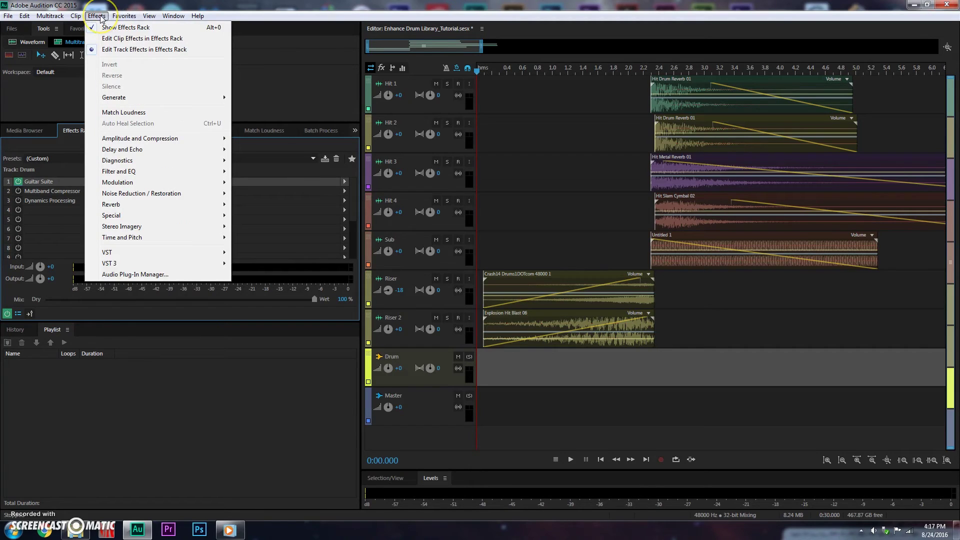
left_click(155, 218)
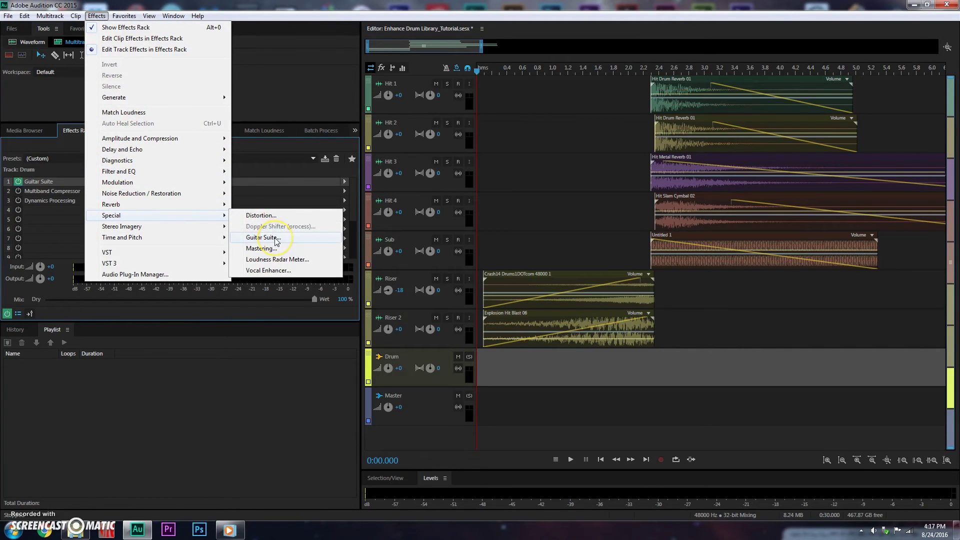
left_click(55, 177)
double_click(56, 179)
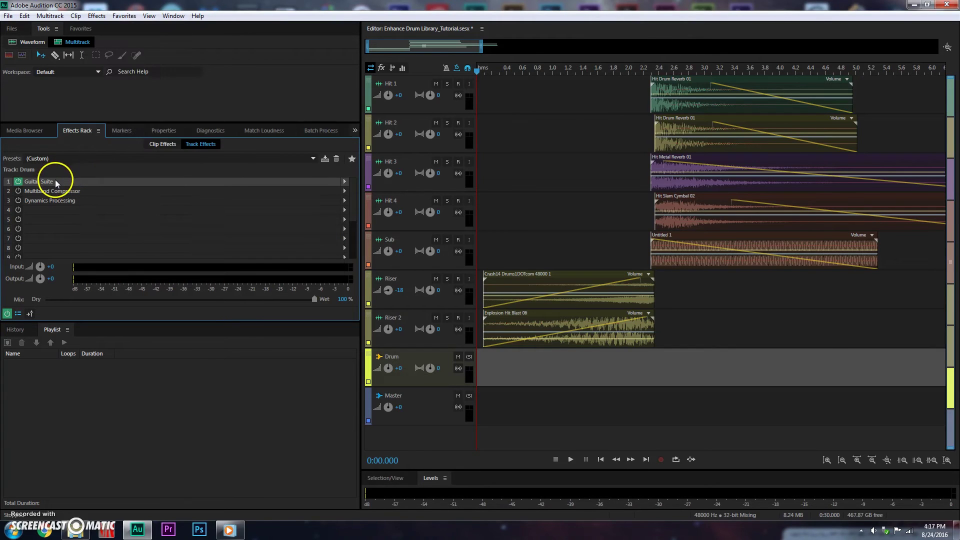
left_click_drag(570, 190, 659, 183)
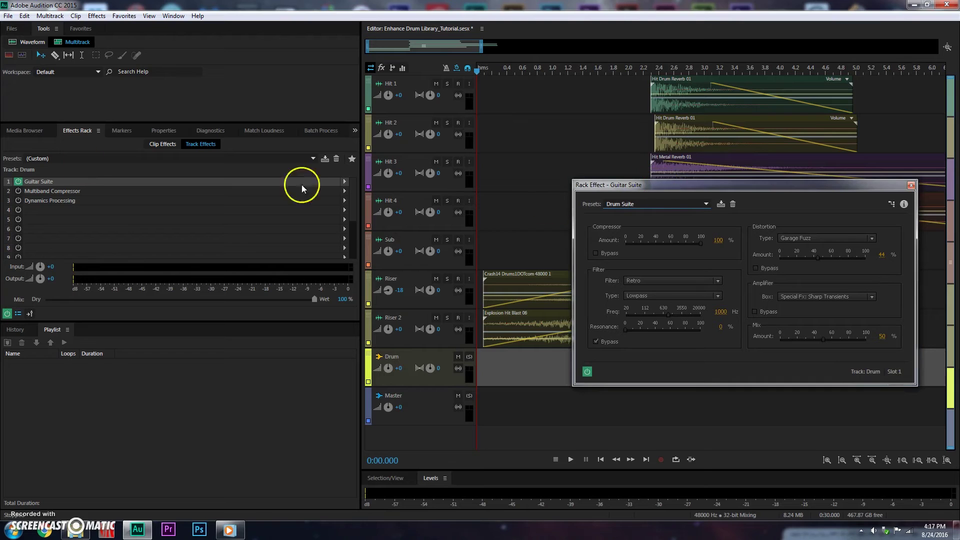
Play the mix from the start with Guitar Suite switched off, and play it again with the effect switched back on.
left_click(19, 181)
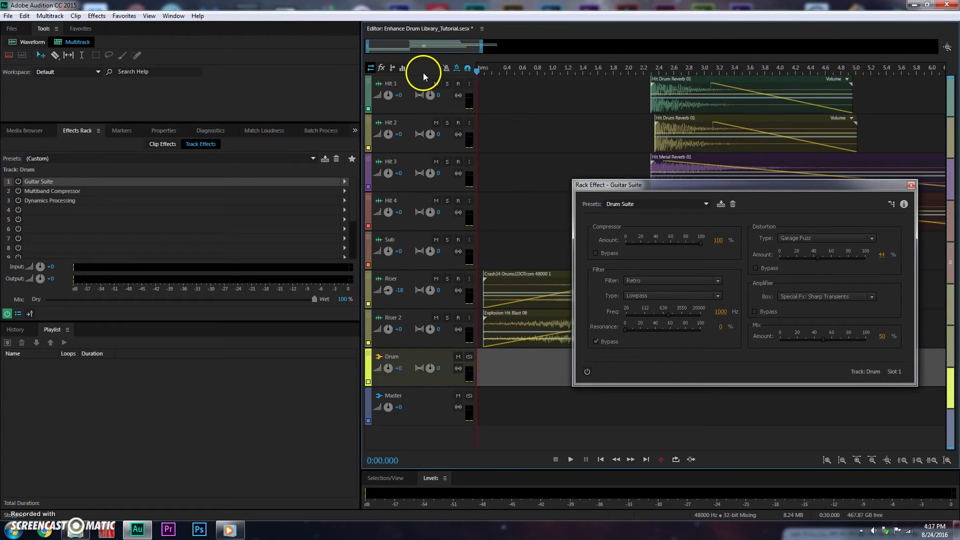
key("space")
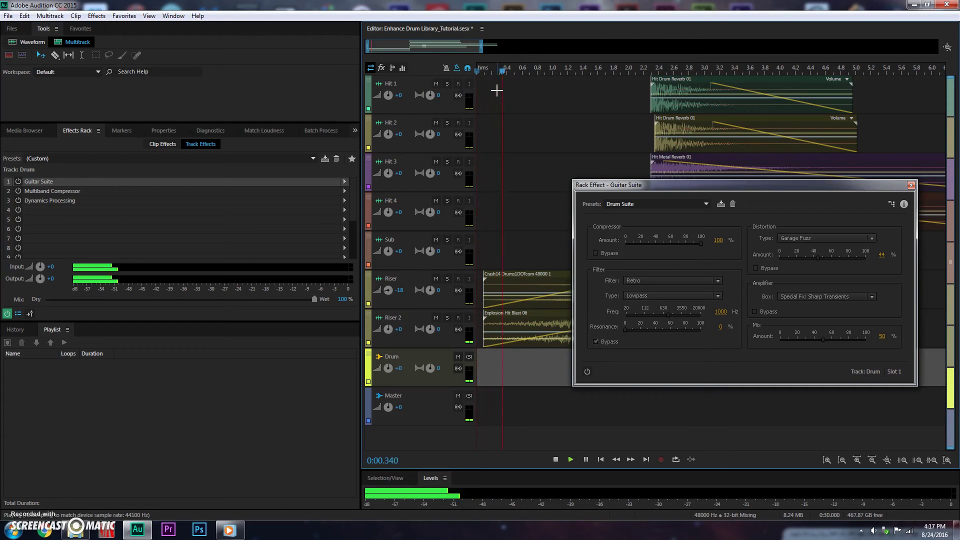
left_click(18, 181)
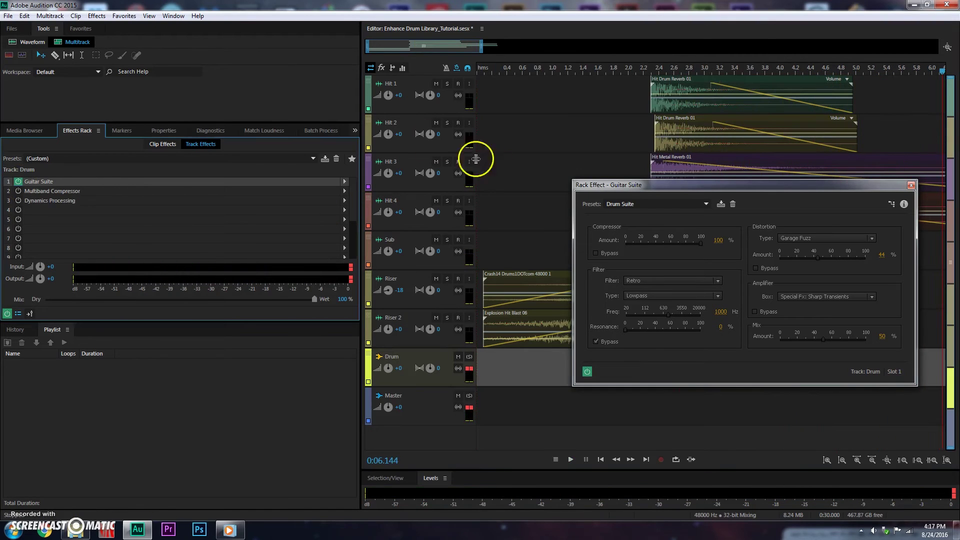
left_click(467, 78)
key("space")
key("space")
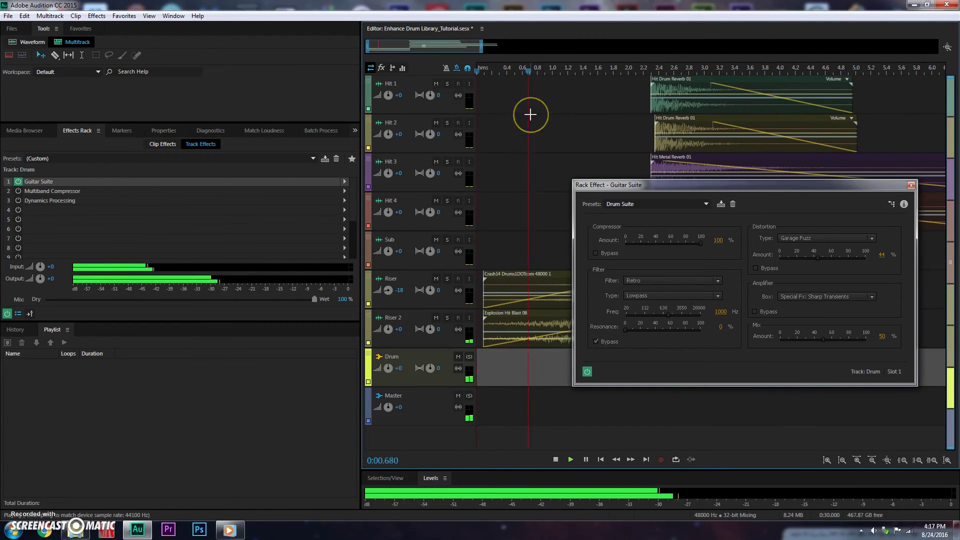
left_click(578, 120)
key("space")
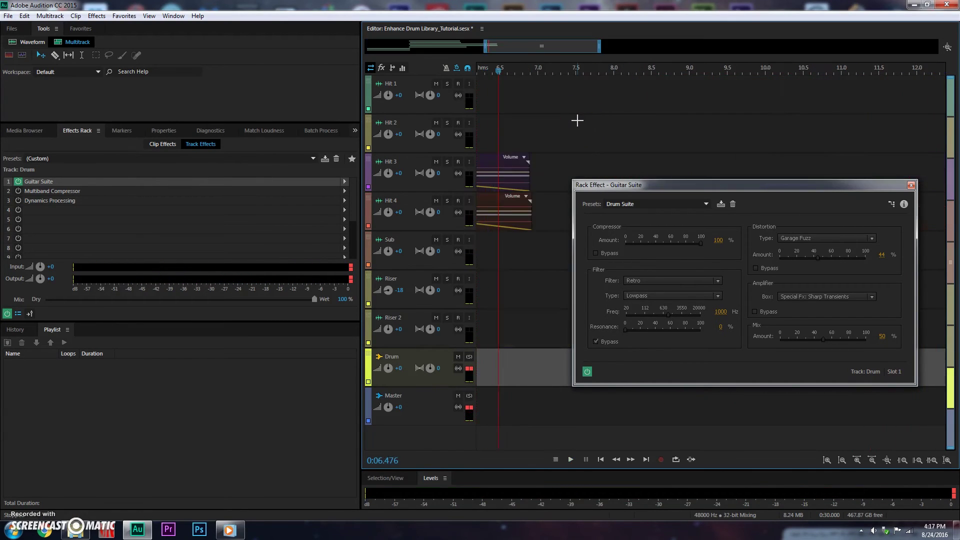
With the playhead returned to the start, switch on the Drum bus's Multiband Compressor and close the Guitar Suite settings.
left_click_drag(542, 52, 388, 70)
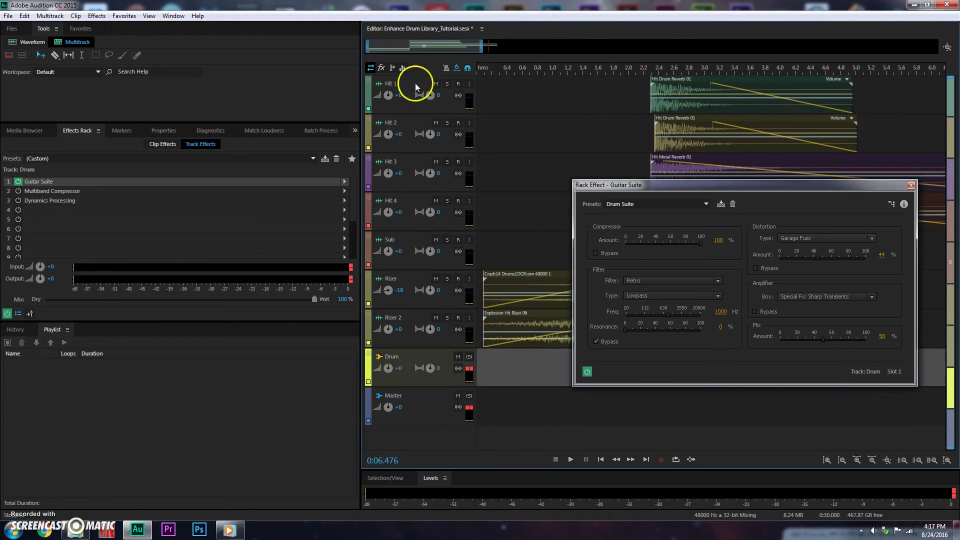
left_click_drag(518, 74, 435, 82)
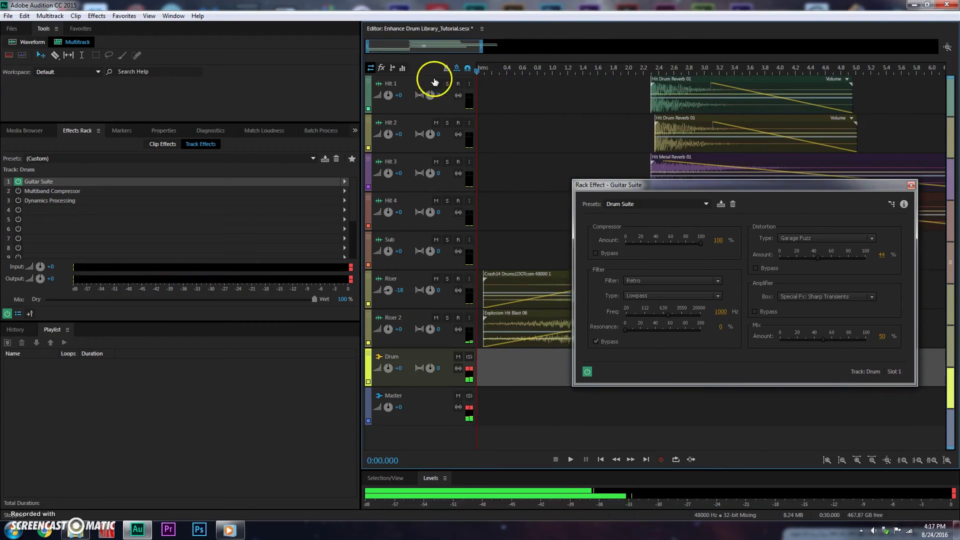
left_click(19, 191)
left_click(912, 187)
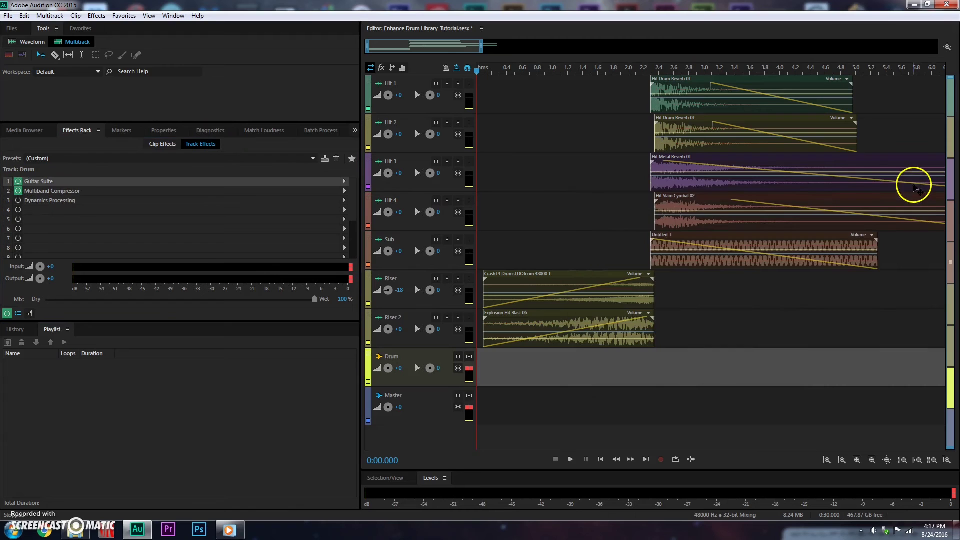
Find Multiband Compressor among the Amplitude and Compression effects, and open the Drum bus's Multiband Compressor settings.
left_click(109, 191)
left_click(96, 15)
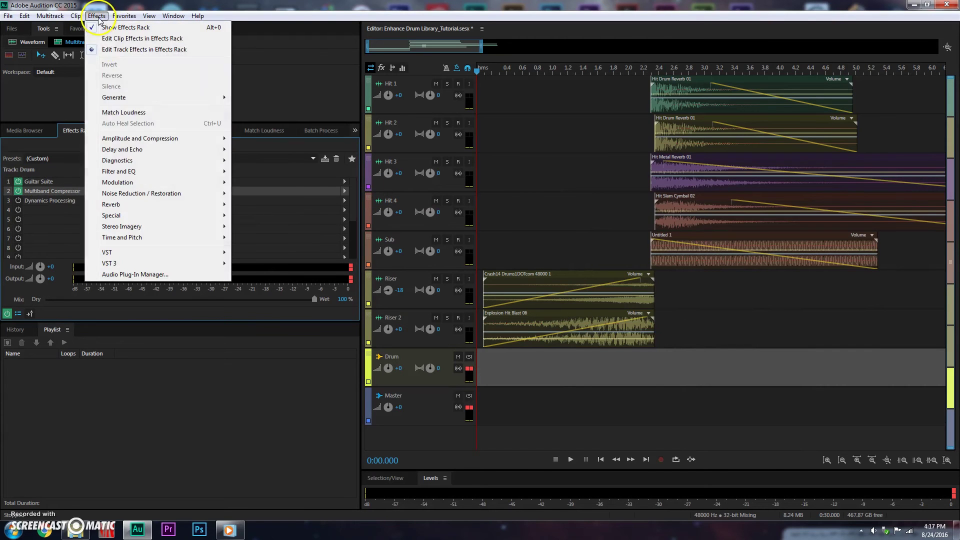
mouse_move(205, 140)
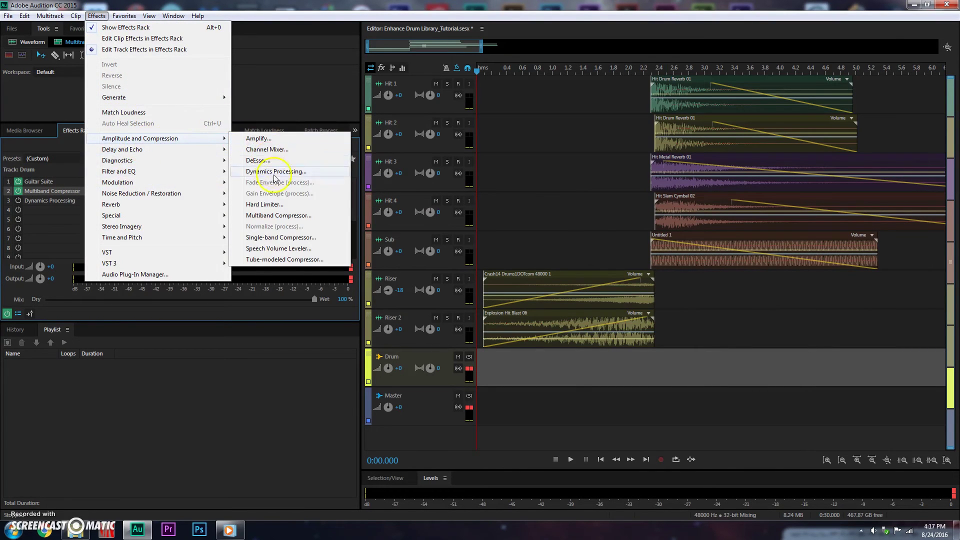
left_click(59, 192)
double_click(59, 192)
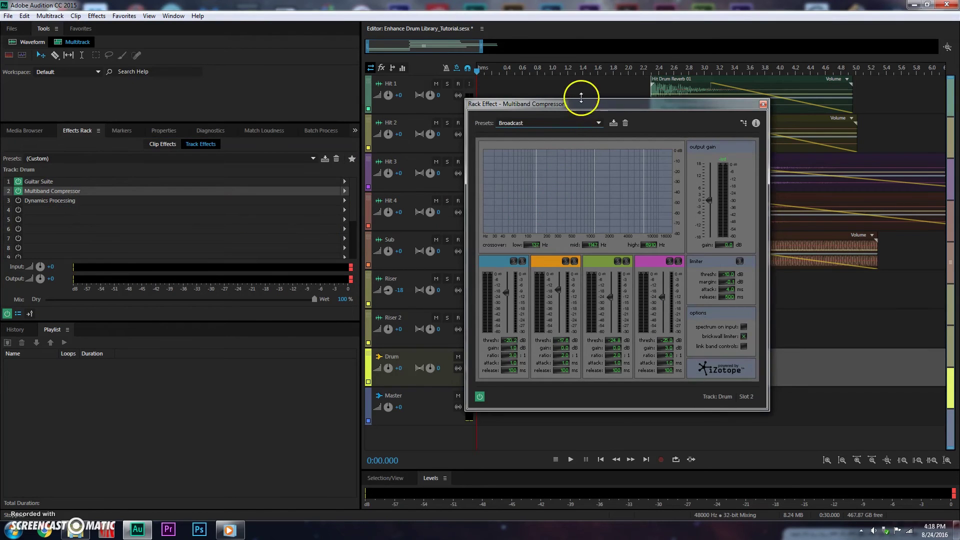
Choose the Broadcast preset for the Multiband Compressor and move its window clear of the track controls.
left_click(586, 122)
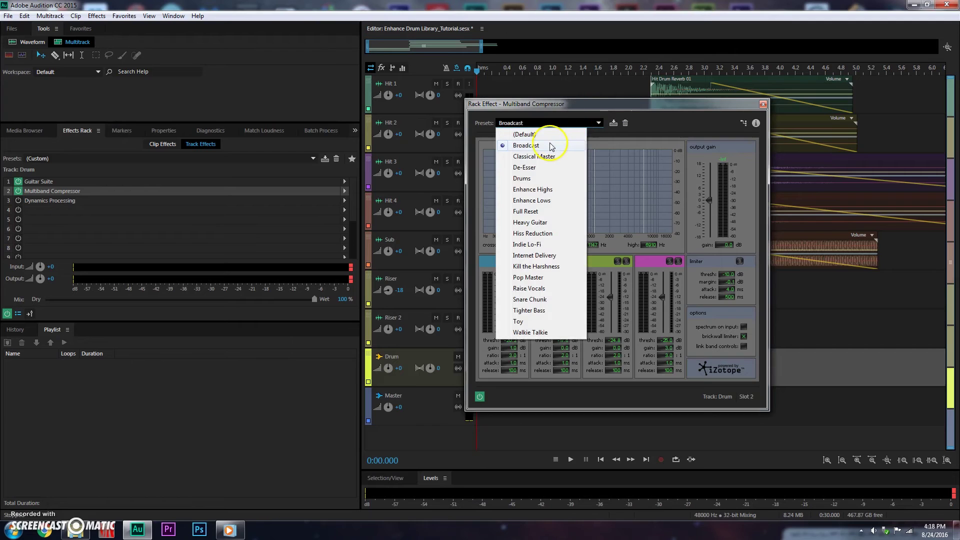
left_click(550, 144)
left_click_drag(555, 105, 682, 111)
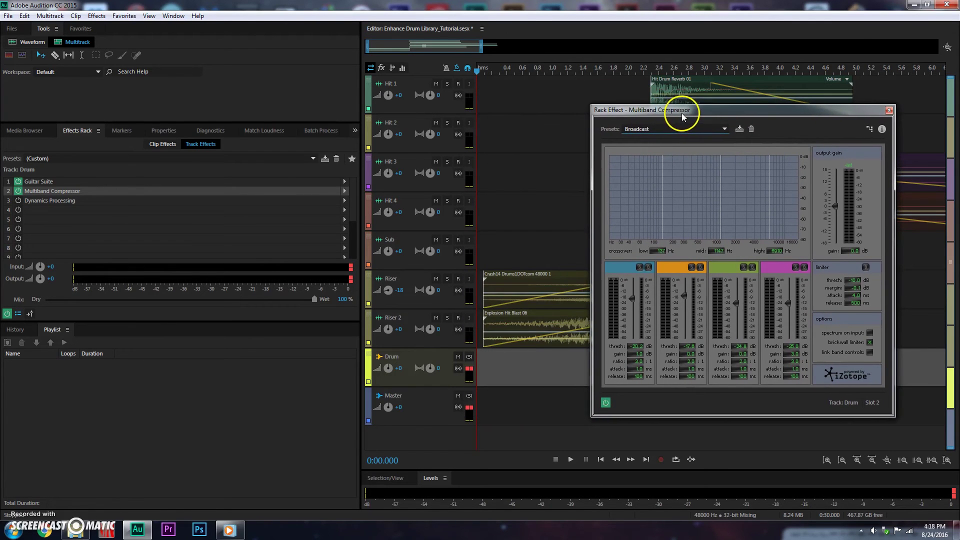
Play the mix from the start with Guitar Suite and Multiband Compressor switched off, and play it again with both switched on.
key("space")
key("space")
left_click(18, 191)
left_click(18, 181)
key("space")
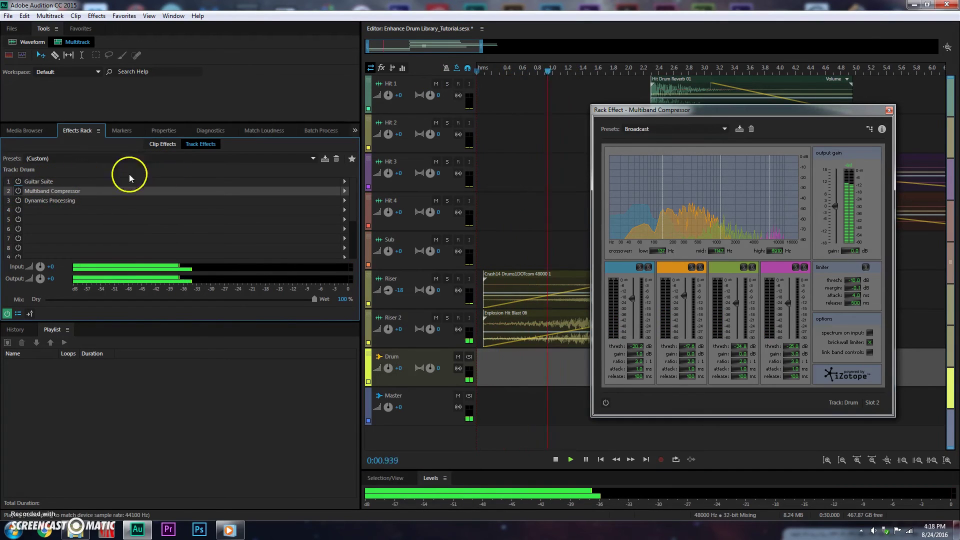
left_click(18, 191)
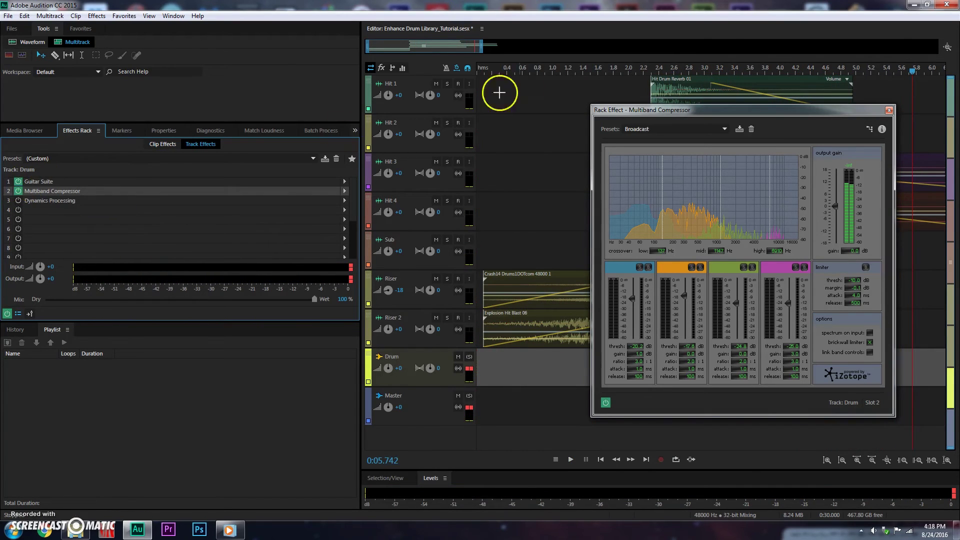
key("space")
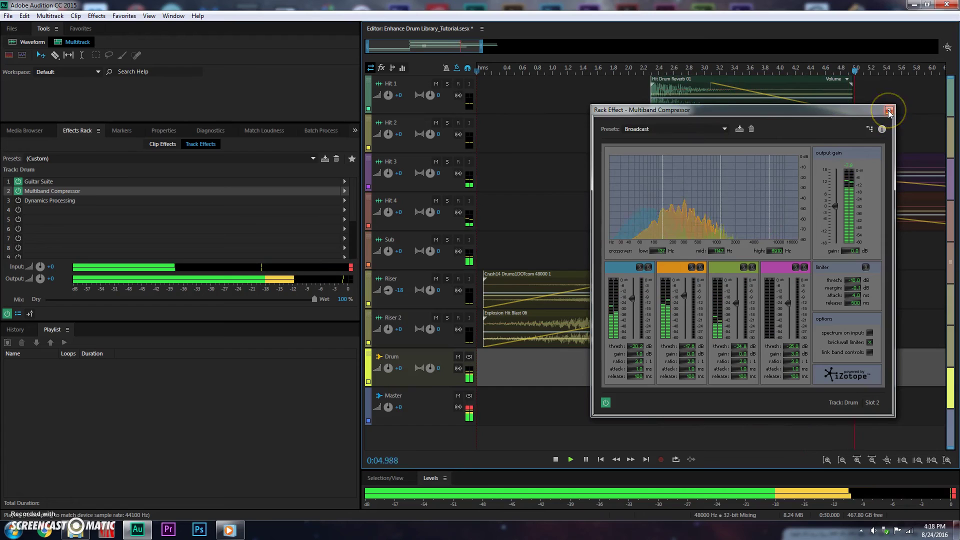
key("space")
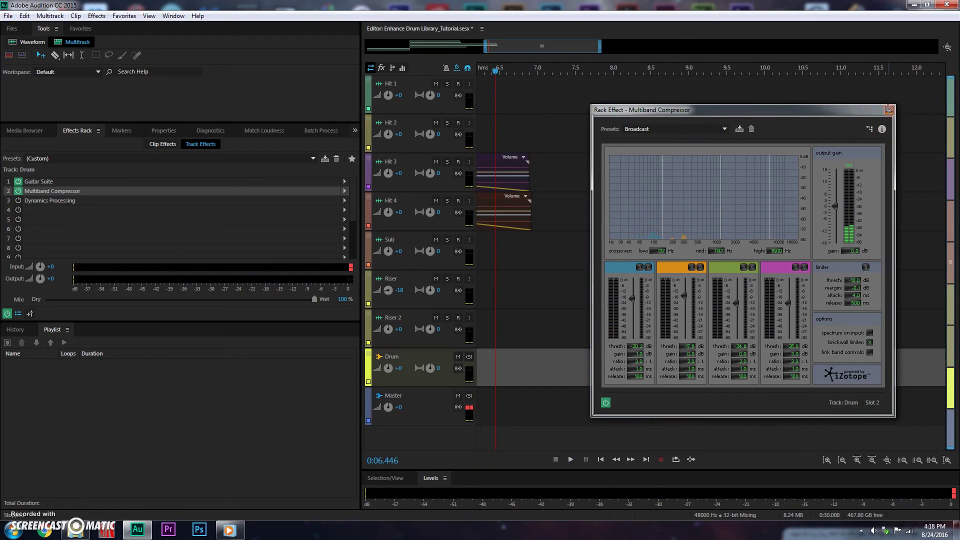
Close the Multiband Compressor settings and return the playhead to the start of the session.
left_click(889, 112)
left_click_drag(549, 48, 363, 55)
left_click_drag(614, 66, 383, 89)
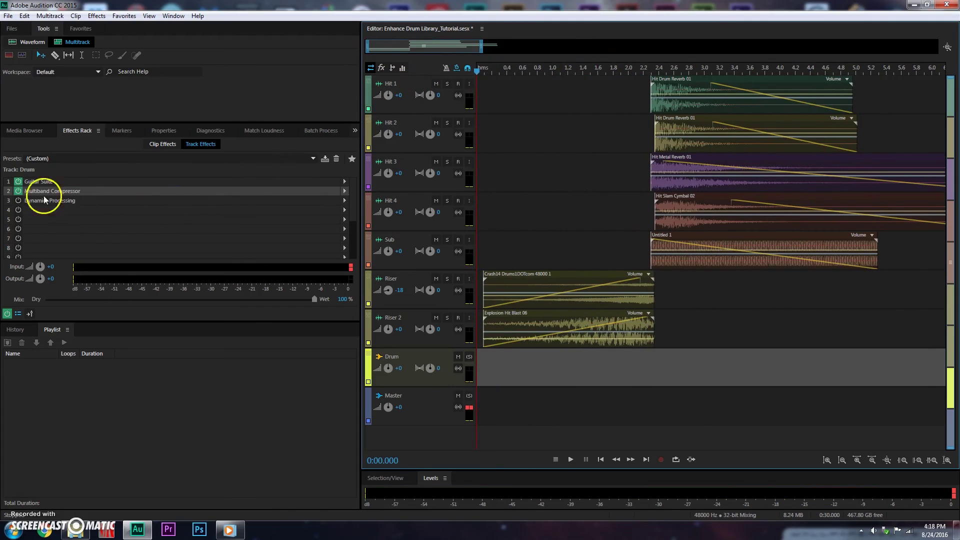
Switch on the Drum bus's Dynamics Processing effect and open its settings beside the effects rack.
left_click(17, 202)
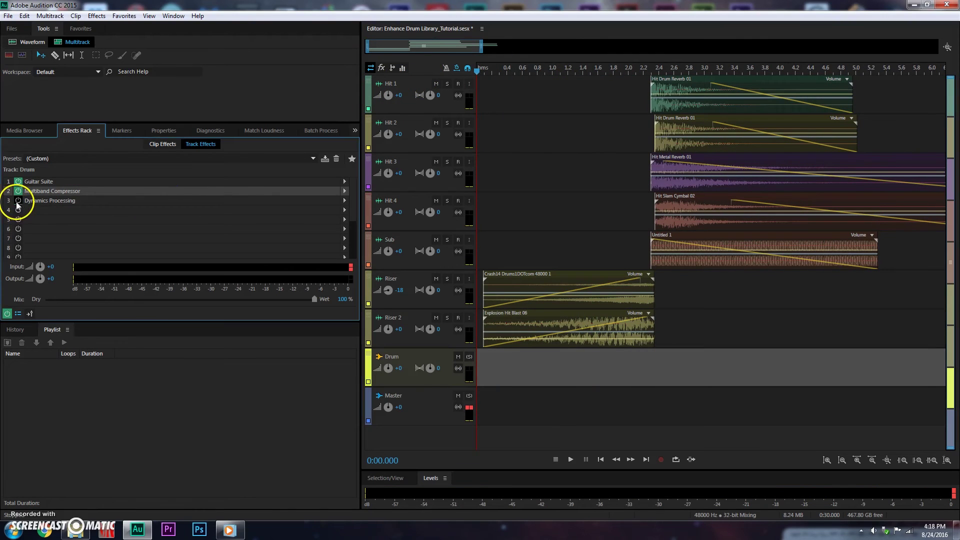
left_click(53, 200)
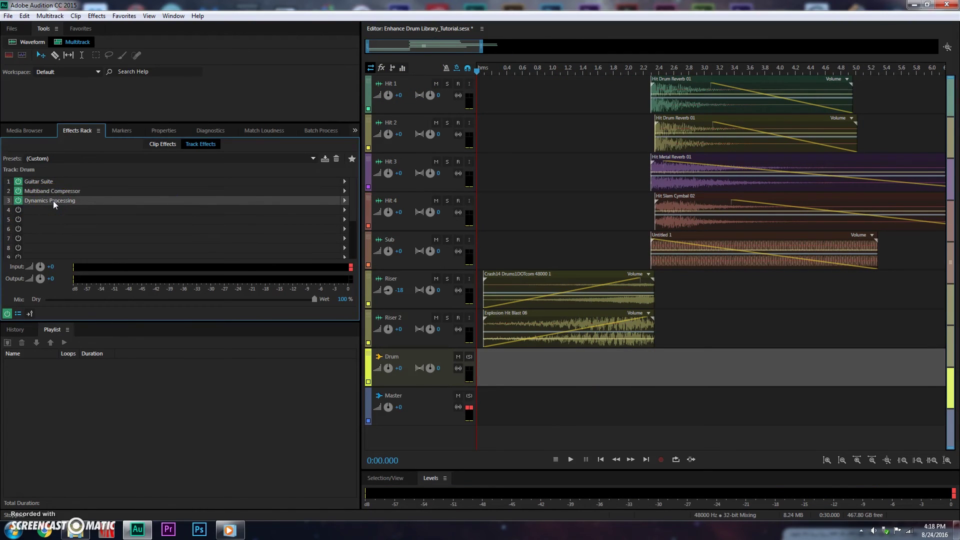
double_click(53, 200)
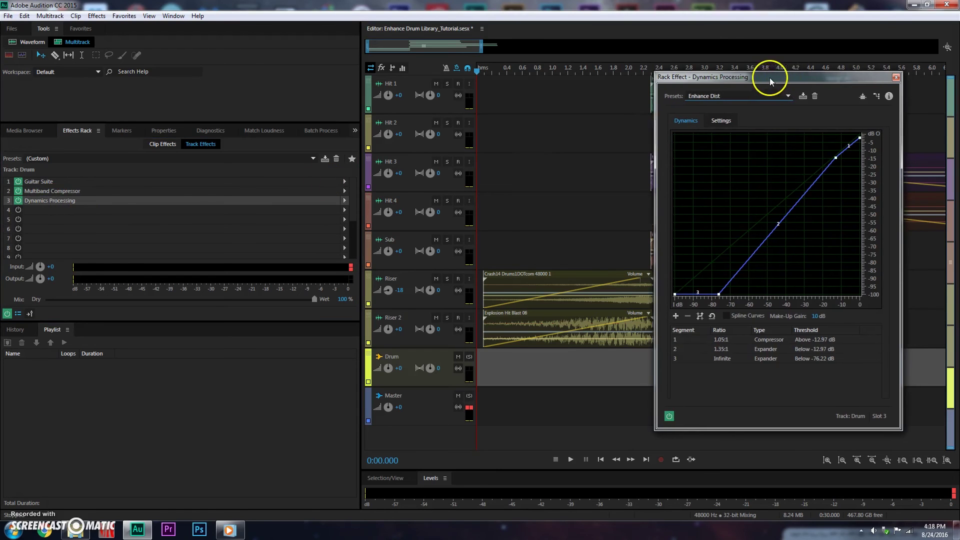
left_click_drag(770, 77, 746, 80)
Look for Dynamics Processing among the Amplitude and Compression effects, and examine the Enhance Dist preset's dynamics curve.
left_click(96, 15)
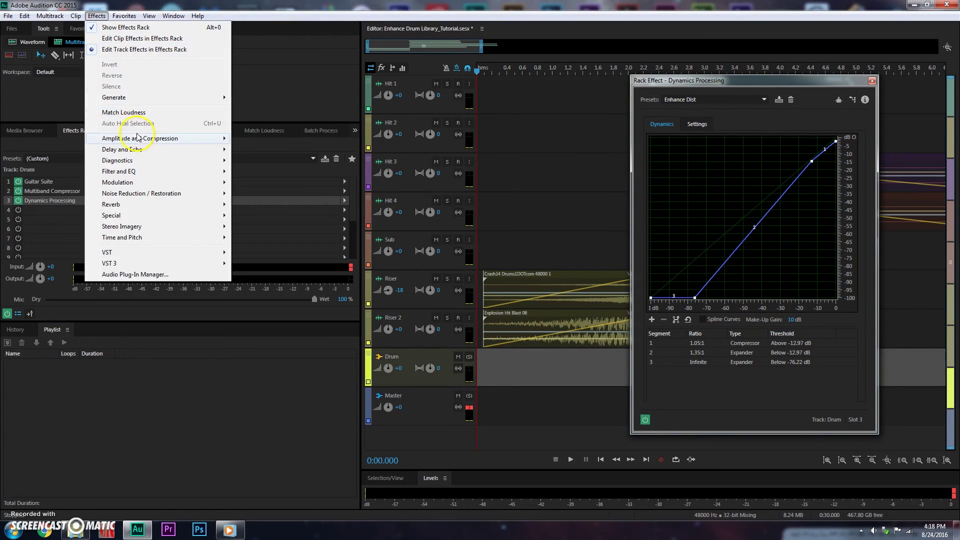
mouse_move(140, 138)
left_click(615, 4)
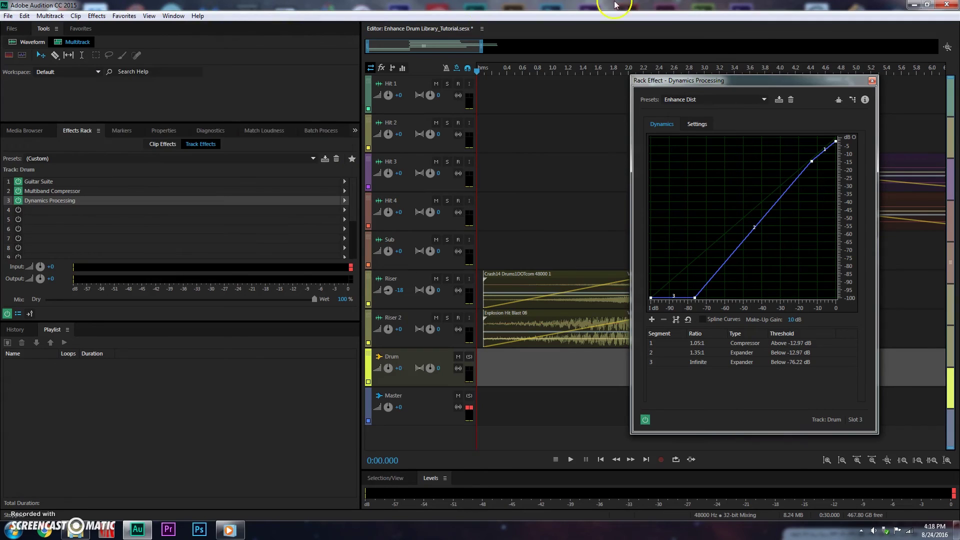
left_click_drag(722, 85, 680, 86)
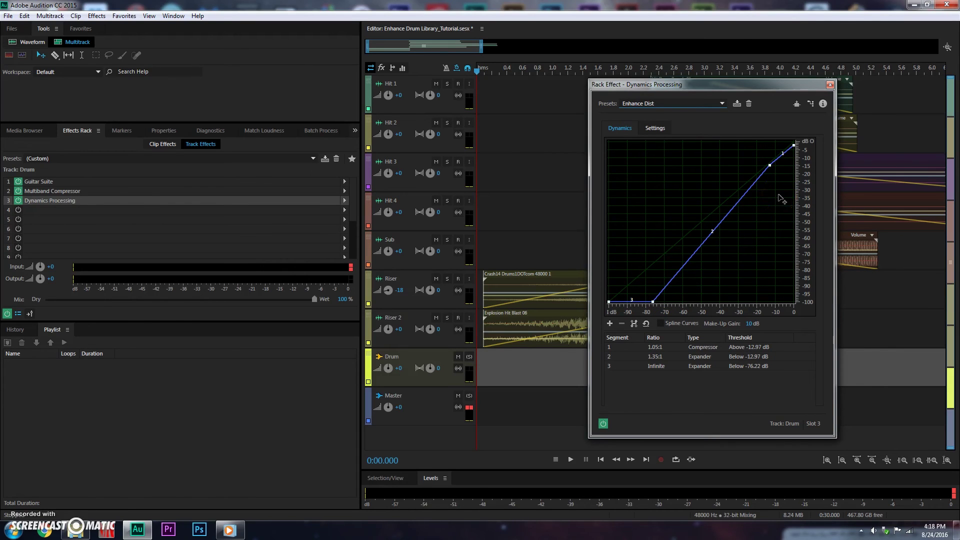
mouse_move(779, 195)
left_mouse_down()
mouse_move(766, 154)
mouse_move(764, 174)
mouse_move(776, 154)
mouse_move(761, 172)
left_mouse_up()
mouse_move(741, 207)
left_mouse_down()
mouse_move(669, 301)
mouse_move(639, 294)
mouse_move(642, 313)
left_mouse_up()
Play the mix from the start with Guitar Suite, Multiband Compressor and Dynamics Processing all switched on, and stop playback.
left_click(454, 71)
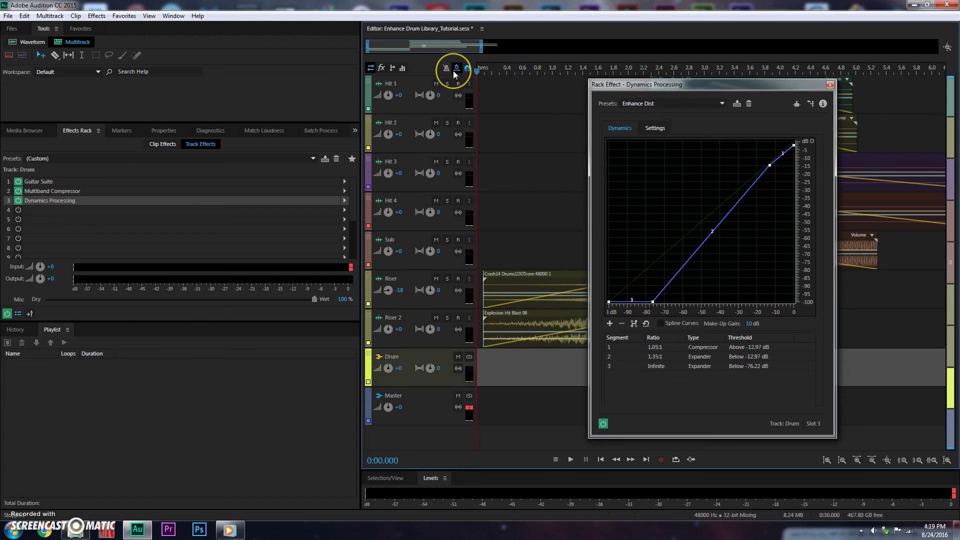
key("space")
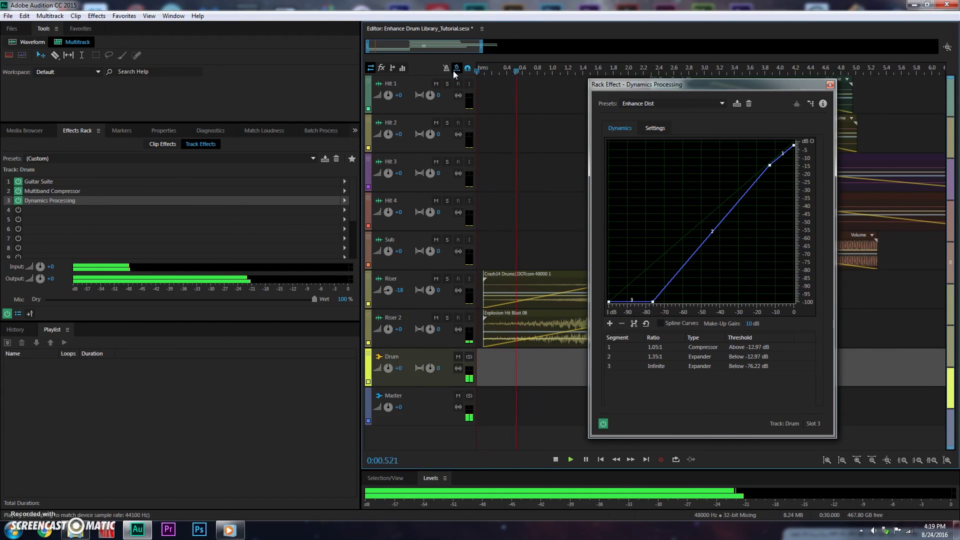
key("space")
Close the Dynamics Processing settings and return the playhead to the start of the session.
left_click(831, 85)
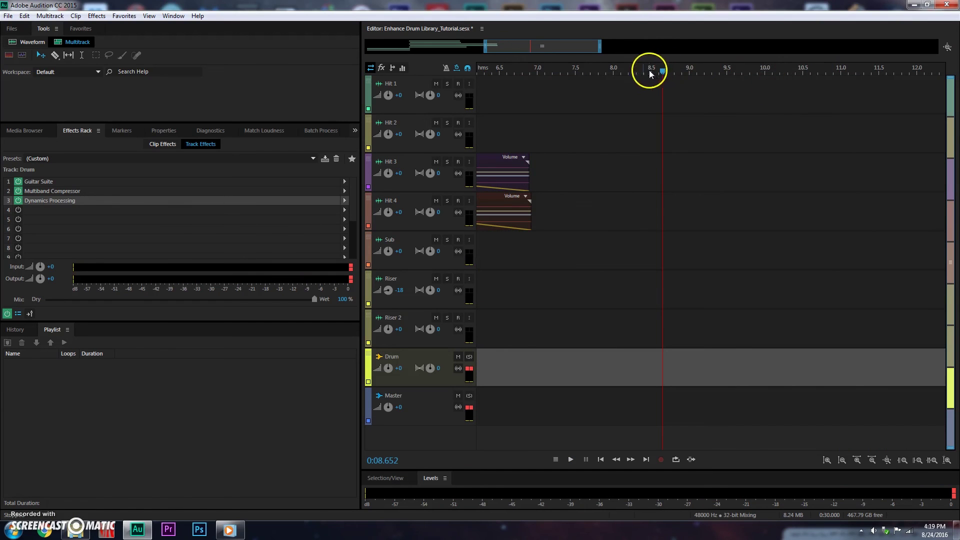
left_click_drag(485, 47, 328, 64)
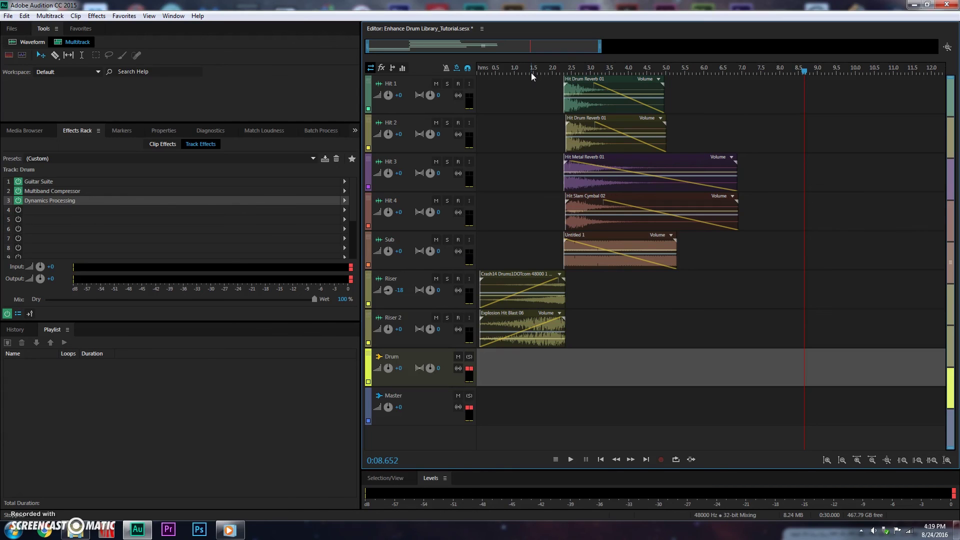
left_click_drag(531, 73, 468, 68)
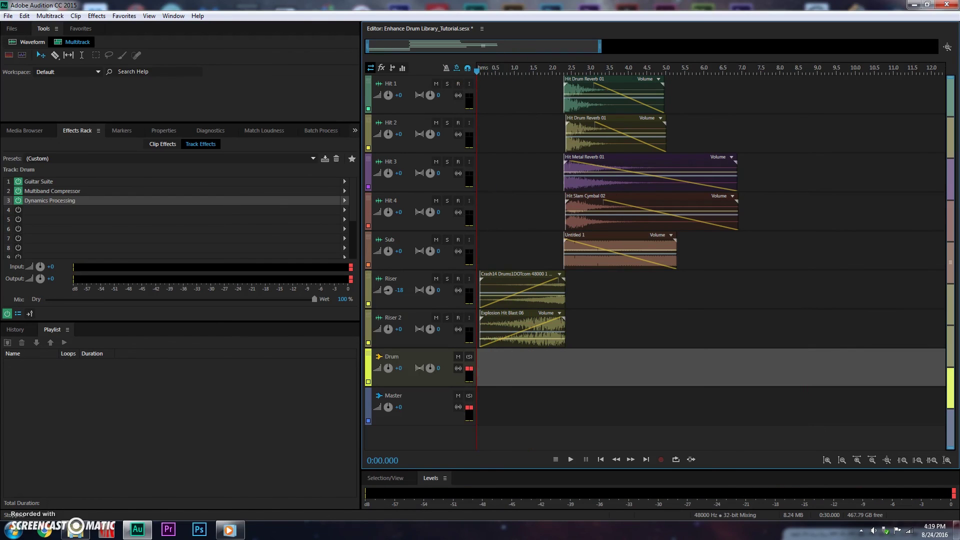